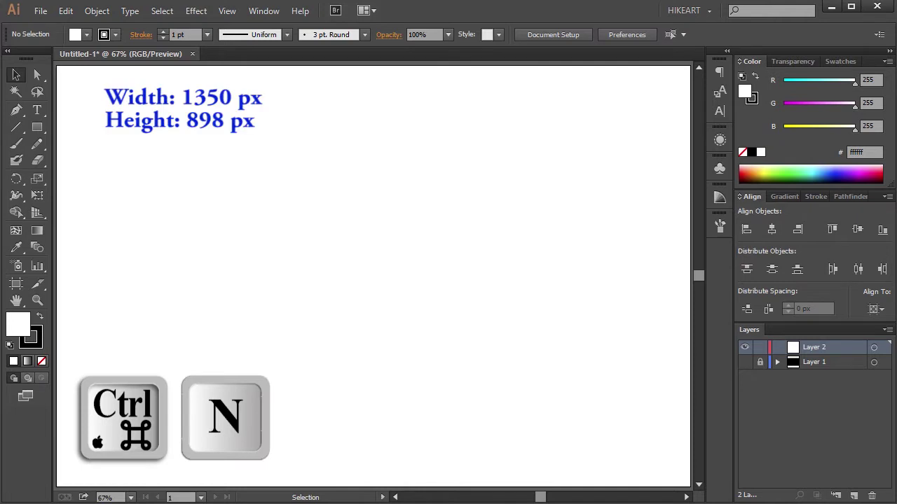
Step: Type RED vertically in Swiss 721 Black Extended BT and scale it up proportionally
click(37, 110)
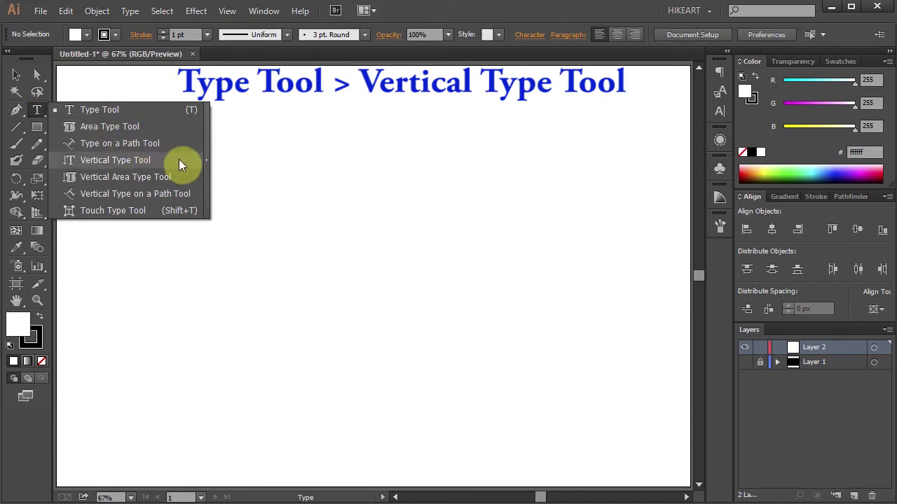
click(140, 161)
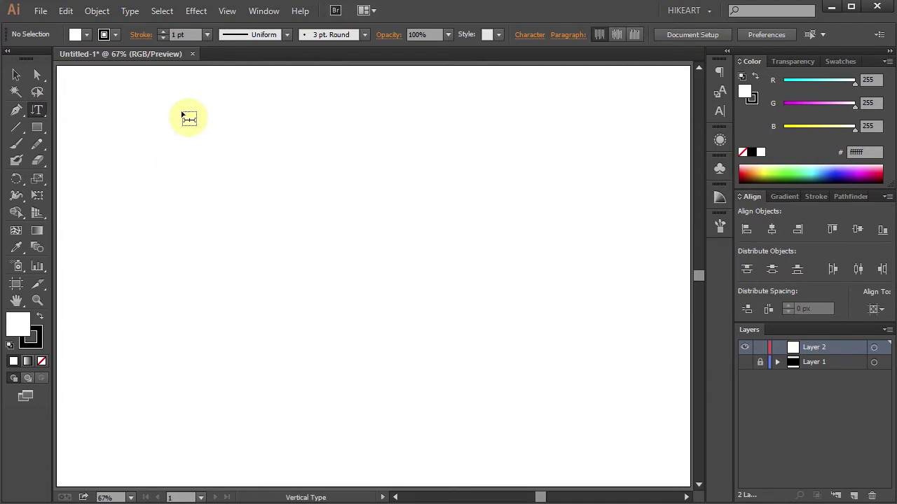
click(178, 88)
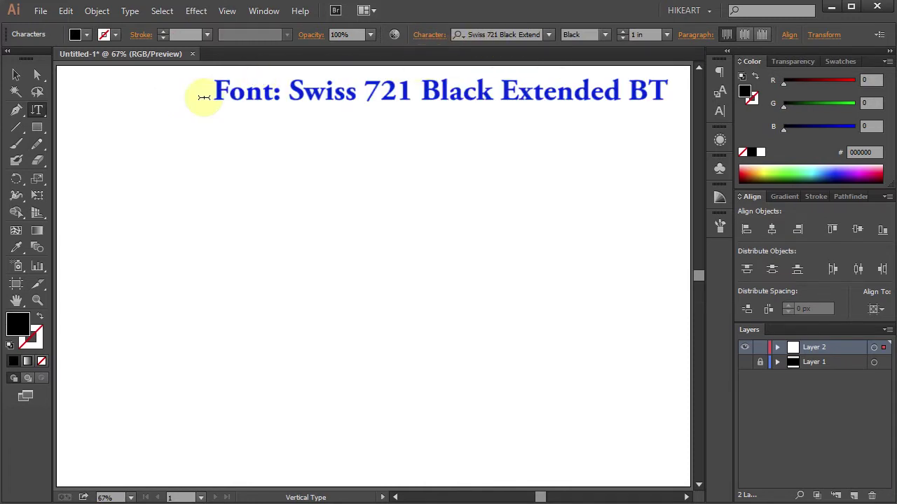
text(RED)
drag(197, 188, 389, 457)
ctrl+click(388, 457)
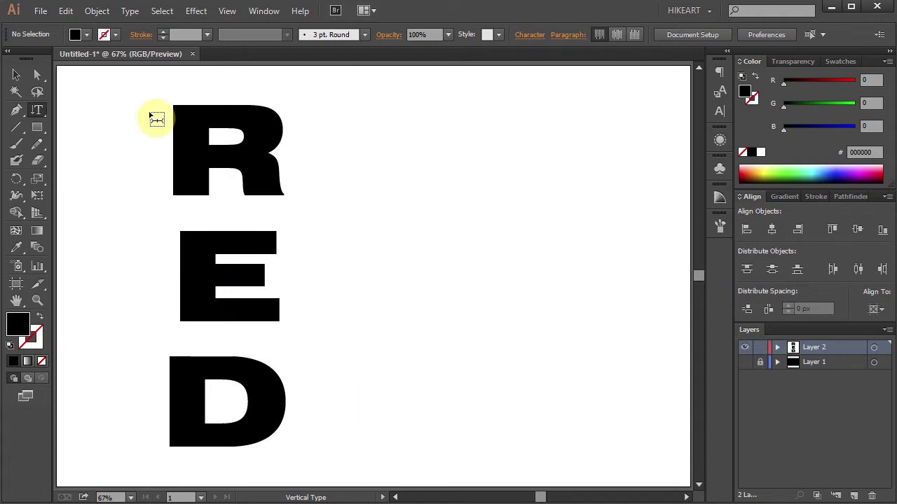
Step: Expand the selected RED text into vector outlines with Object > Expand
key(v)
click(246, 157)
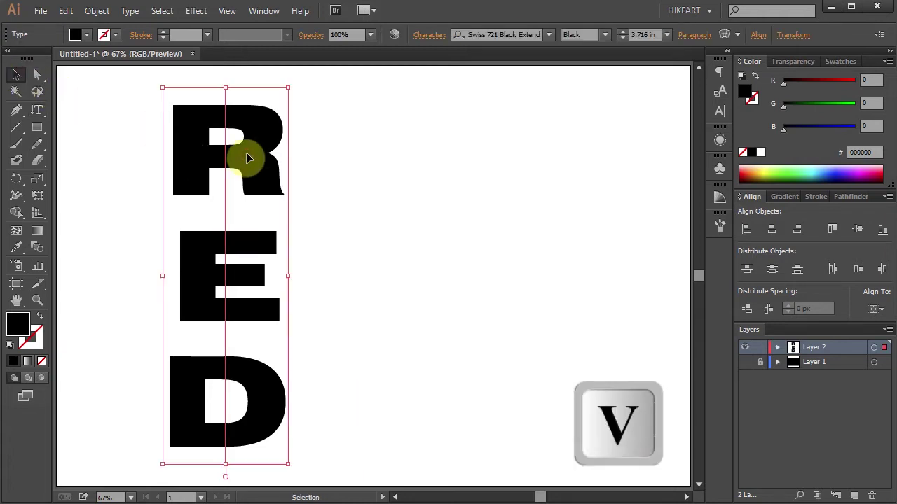
click(98, 12)
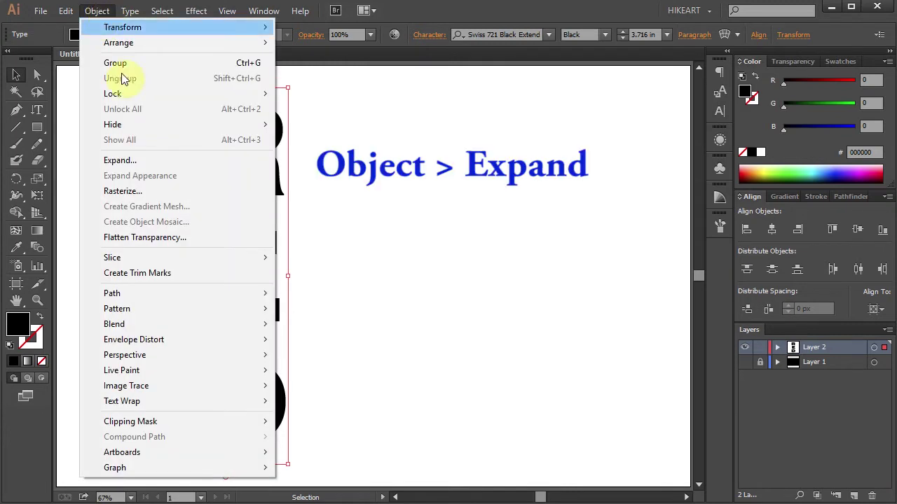
click(148, 161)
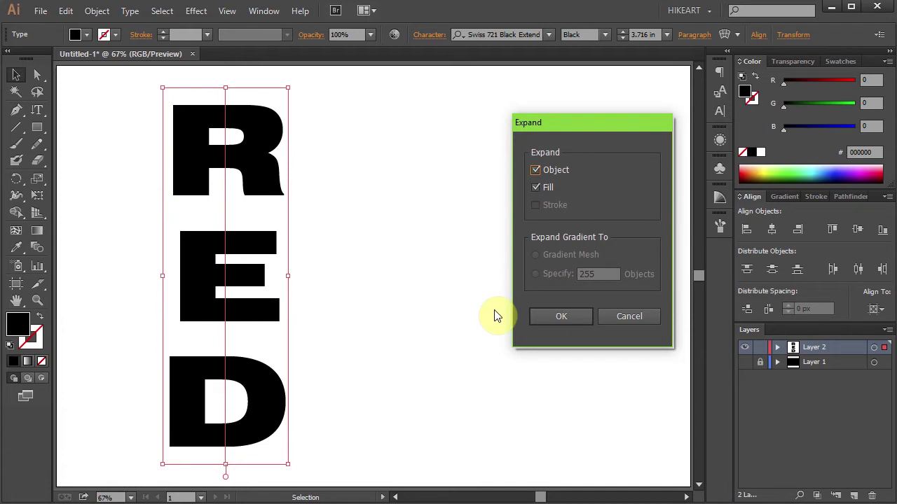
click(539, 319)
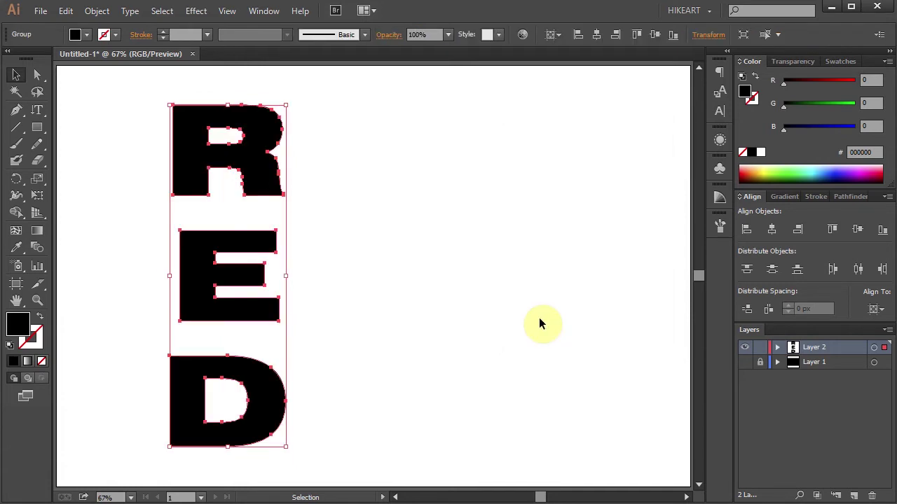
Step: Ungroup the outlined lettering into separate R, E and D shapes
right_click(245, 168)
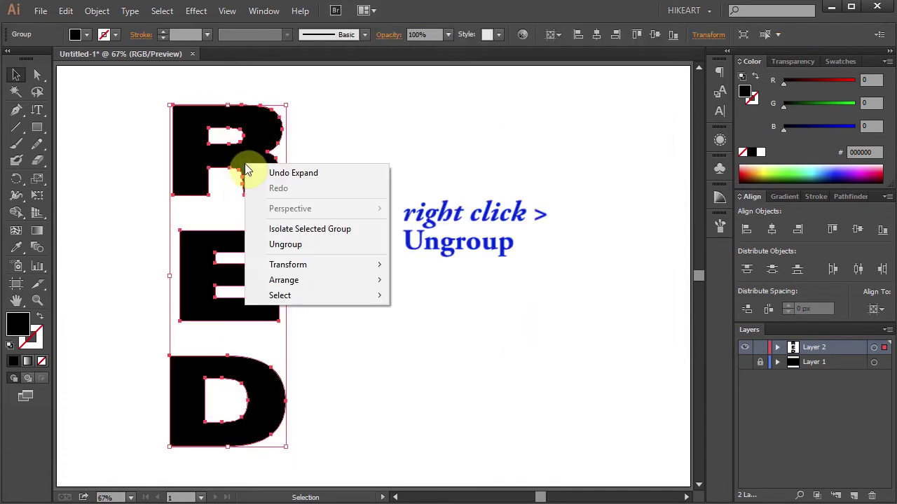
click(313, 247)
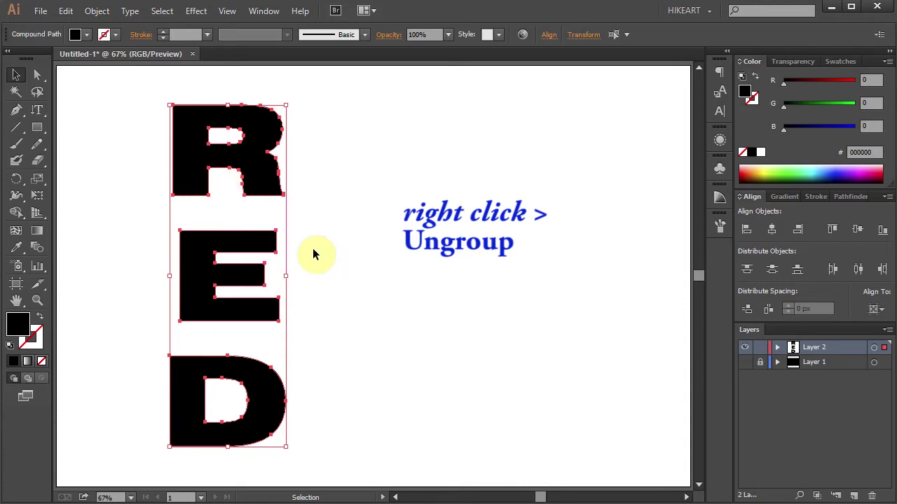
click(98, 11)
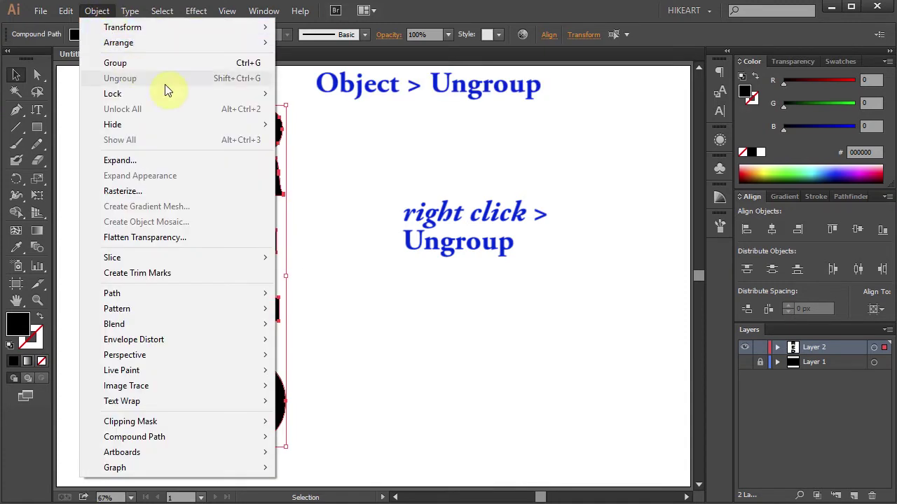
Step: Select R, E and D together and align them flush to a shared left edge
click(340, 144)
click(344, 156)
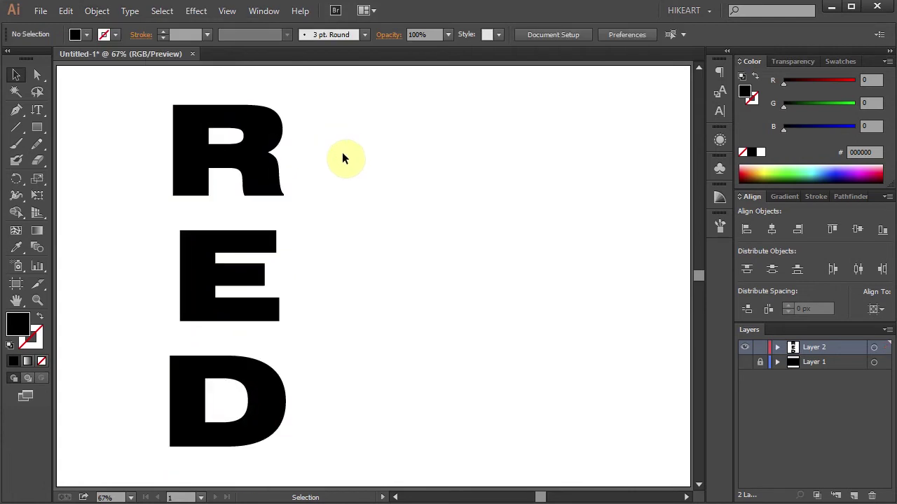
drag(132, 82, 389, 454)
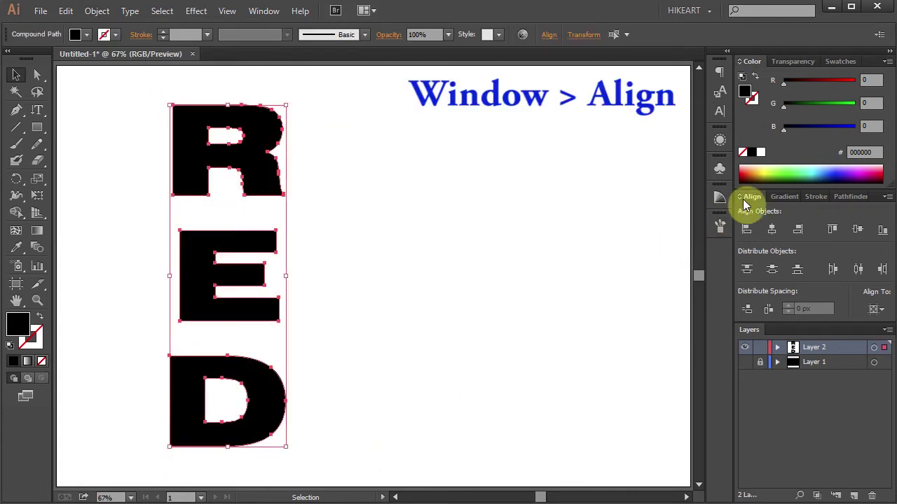
click(263, 11)
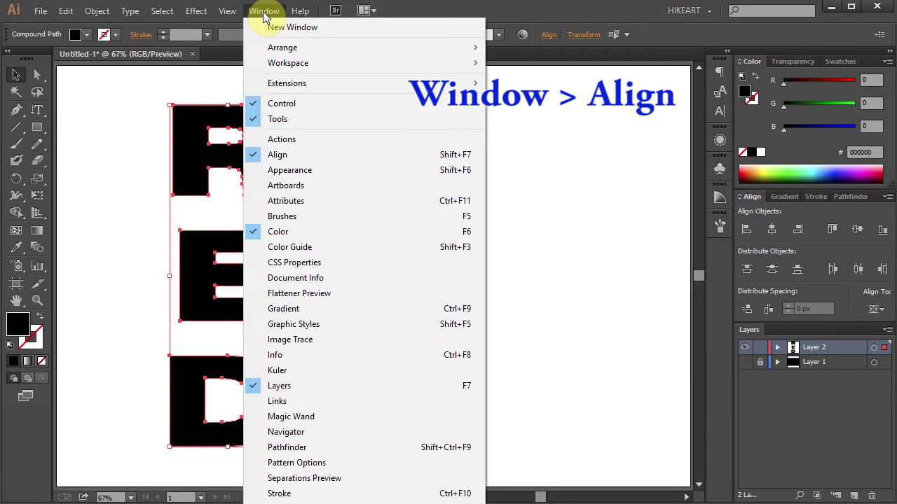
click(751, 204)
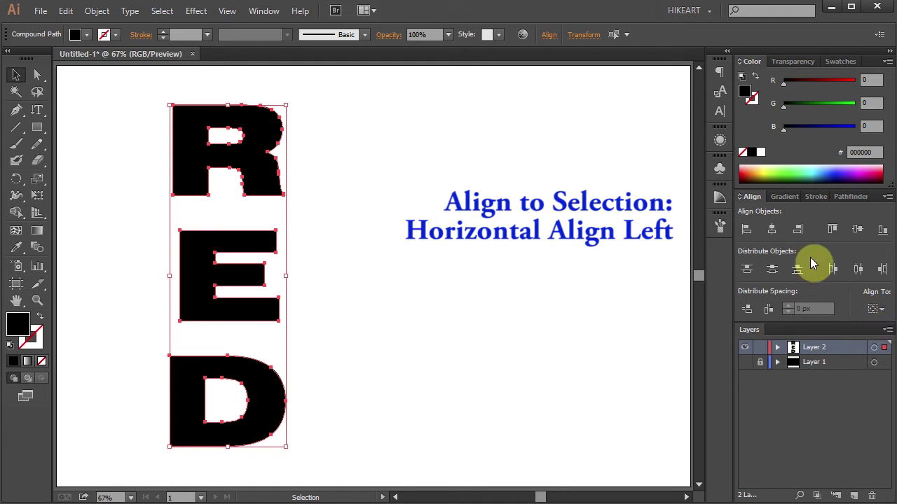
click(747, 229)
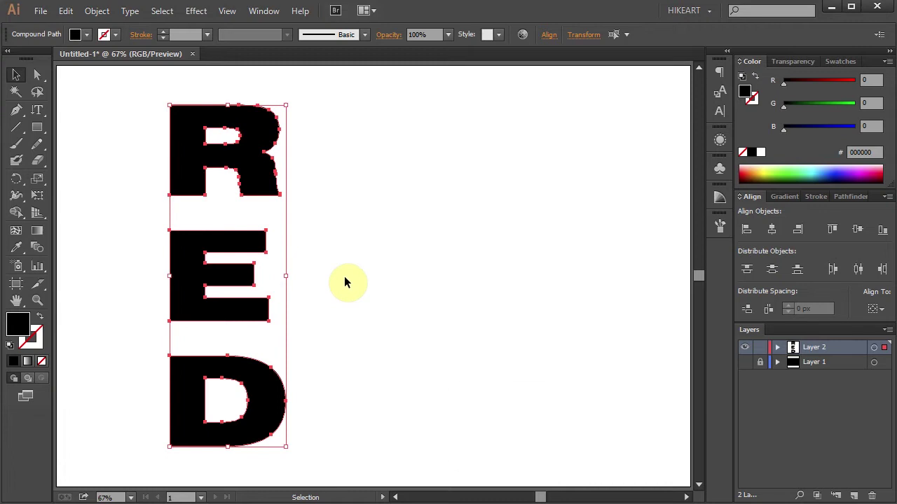
key(shift+e)
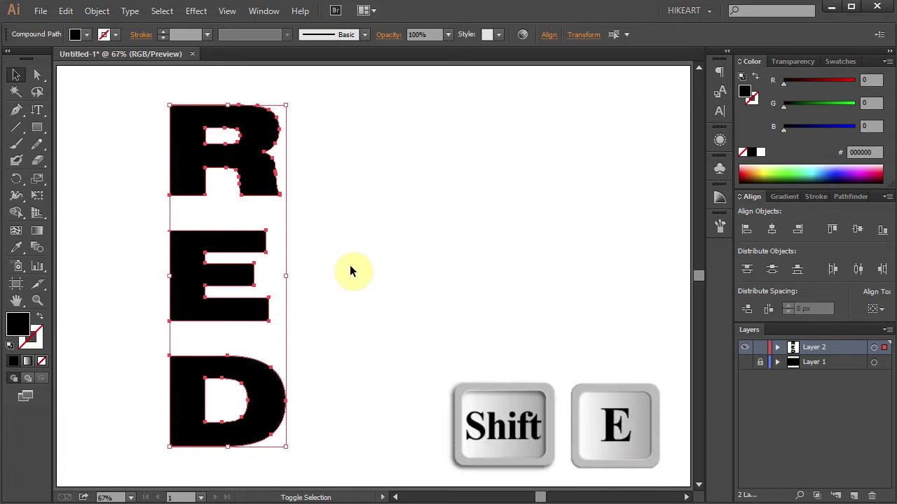
Step: Erase two thin rectangular vertical strips through the left stems of R, E and D
key(shift+e)
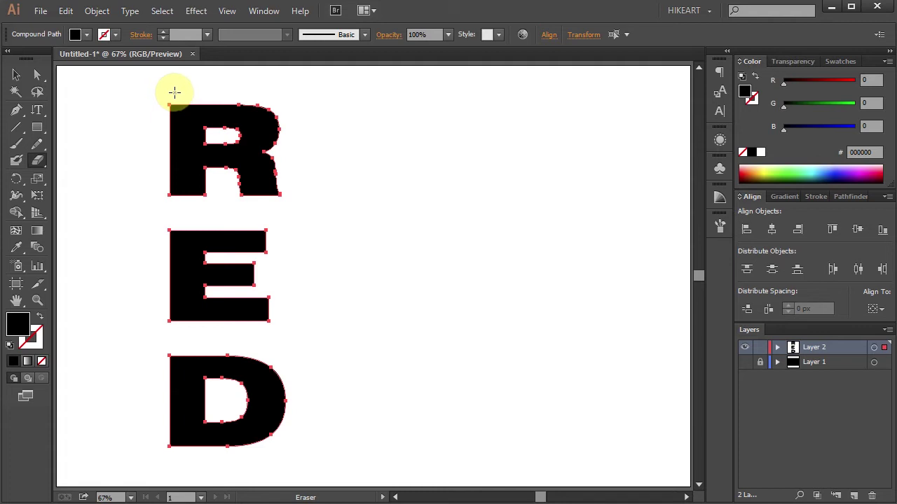
key(alt)
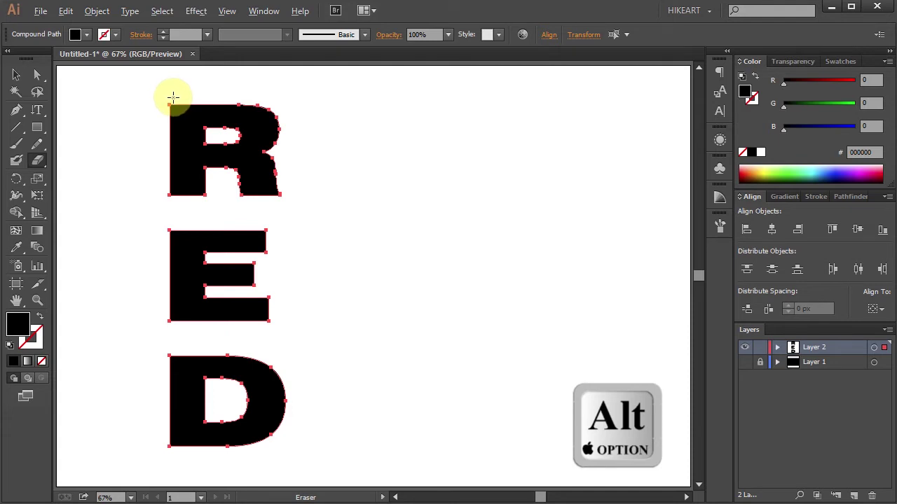
mouse_move(174, 96)
mouse_down()
mouse_move(187, 151)
mouse_move(180, 175)
mouse_move(200, 184)
mouse_move(184, 194)
mouse_move(183, 210)
mouse_move(190, 456)
mouse_move(176, 466)
mouse_move(180, 474)
mouse_up()
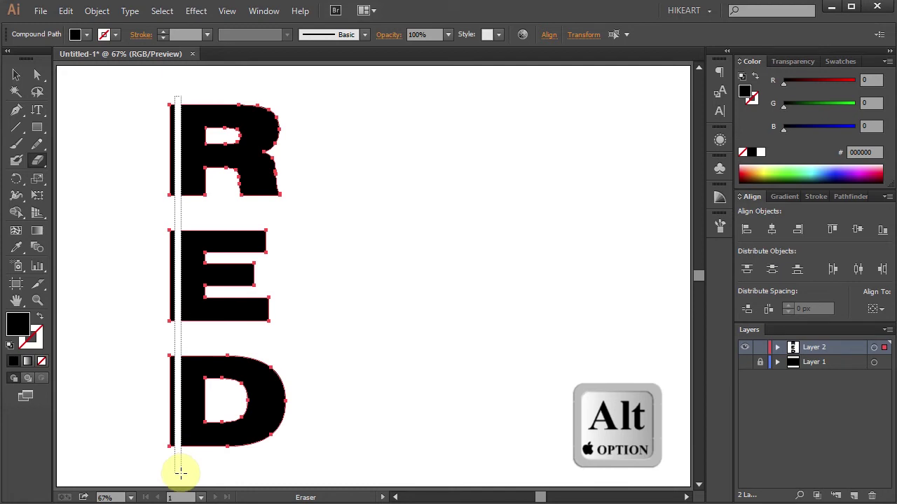
drag(181, 473, 180, 475)
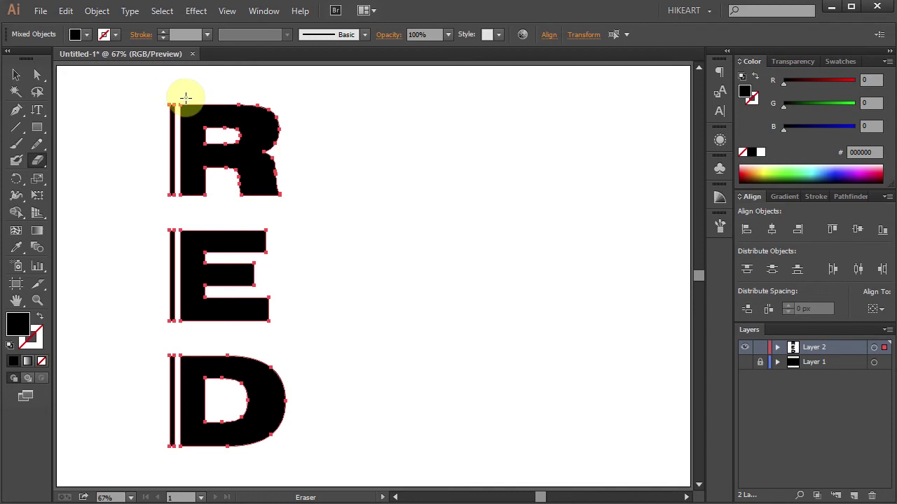
key(alt)
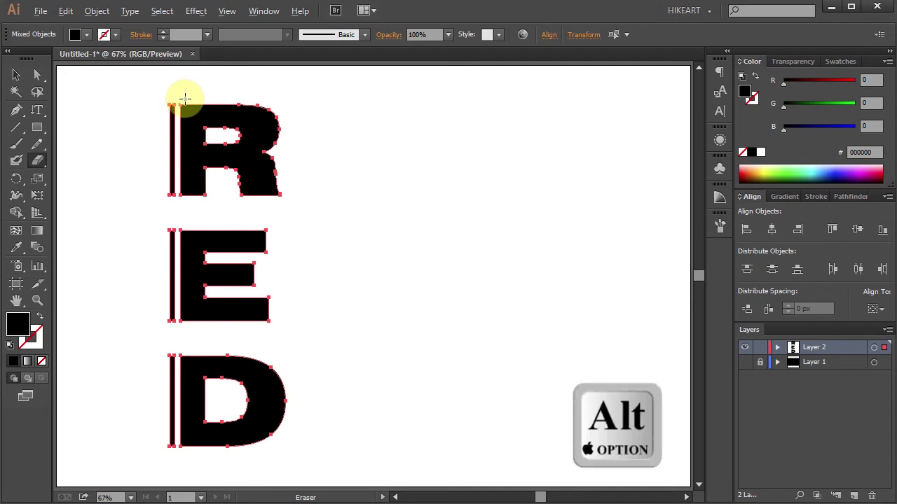
drag(185, 210, 185, 455)
key(ctrl+shift+a)
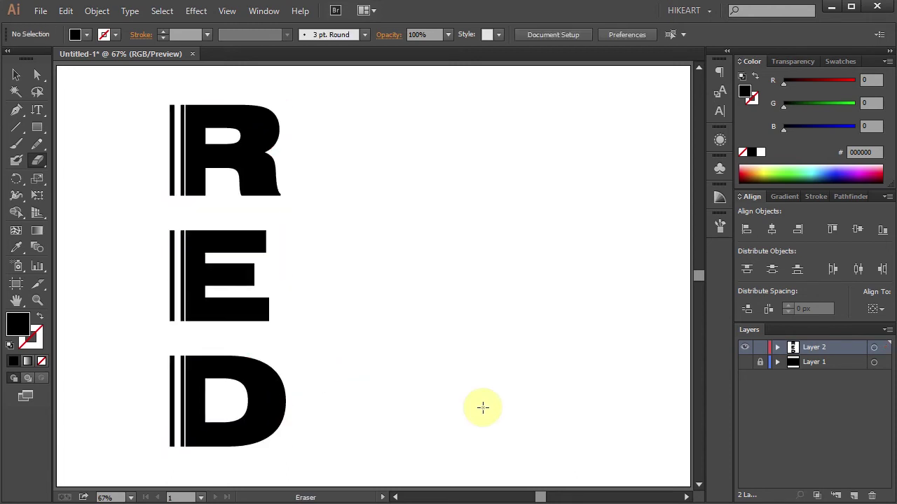
click(16, 74)
Step: Group the R with its cut-off strips using Object > Group
click(260, 116)
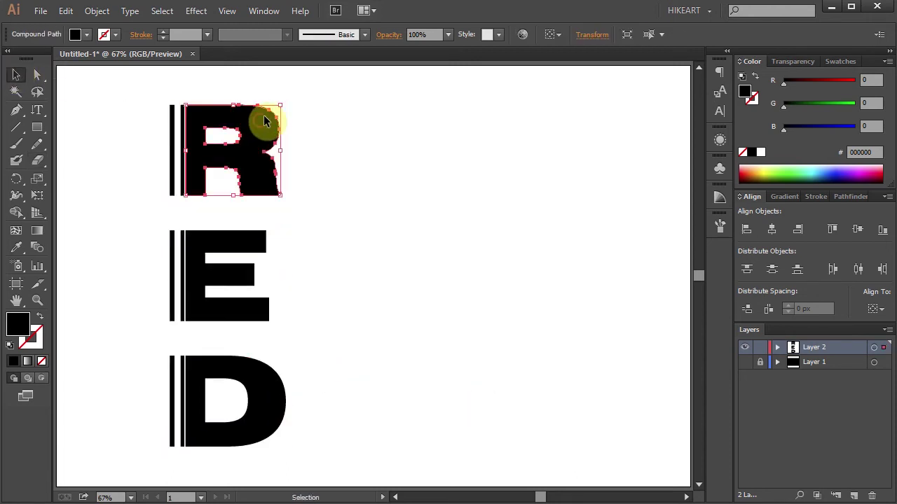
drag(262, 118, 283, 117)
key(ctrl+z)
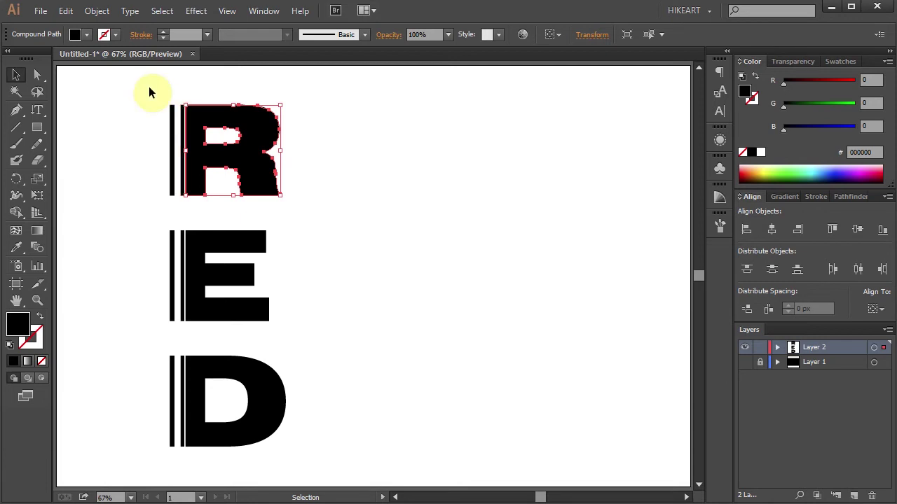
key(v)
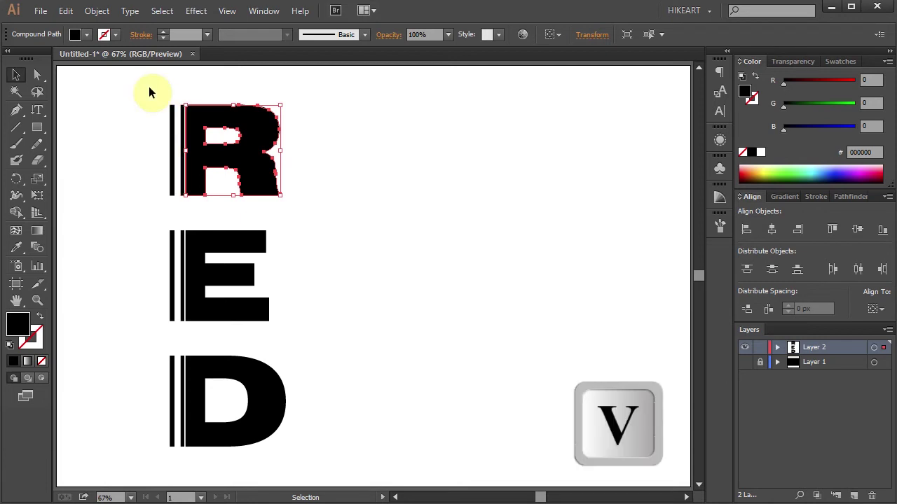
drag(146, 84, 297, 204)
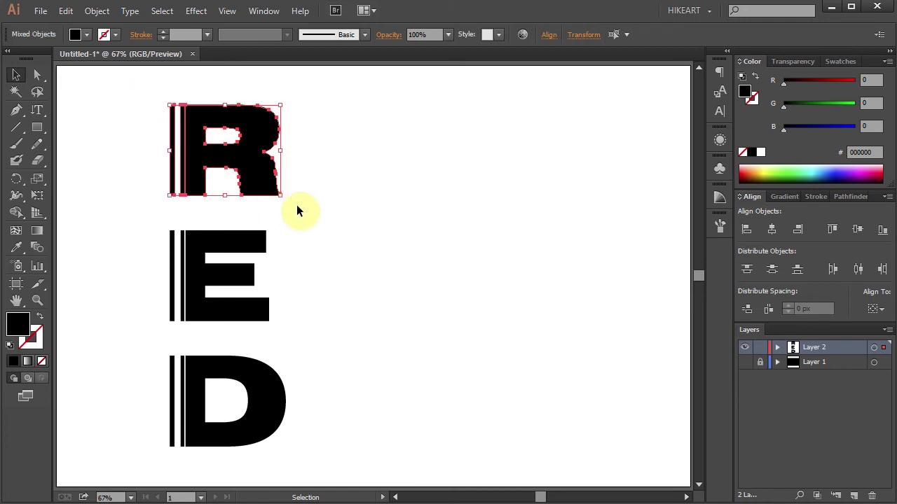
click(97, 11)
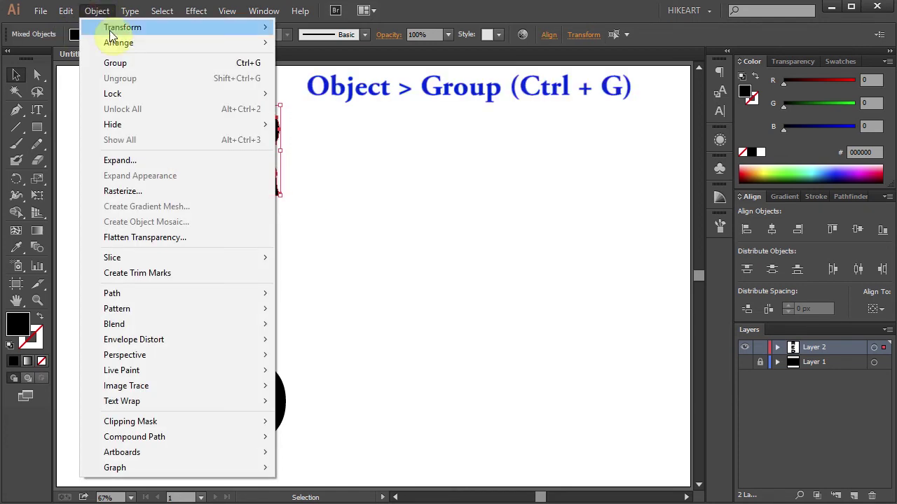
click(130, 62)
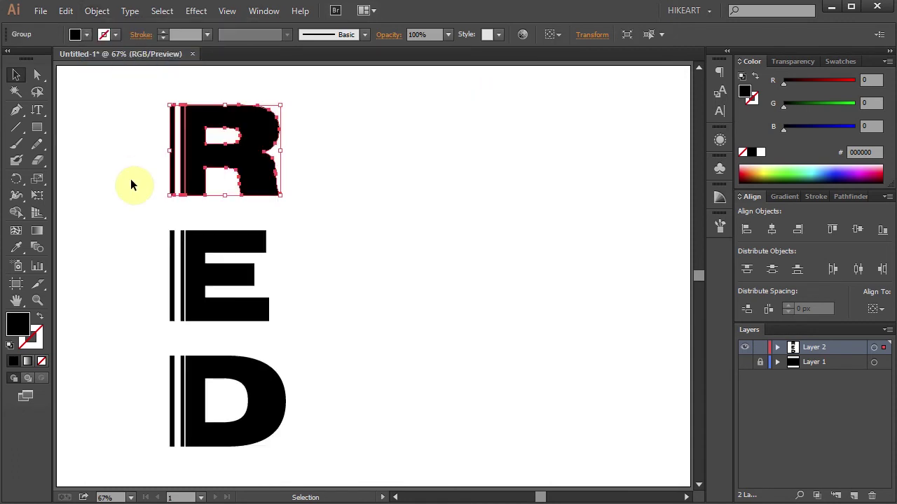
Step: Group the E with its strips via right-click, and the D with Ctrl+G
drag(150, 217, 306, 330)
right_click(233, 277)
click(275, 339)
drag(142, 343, 327, 457)
key(ctrl+g)
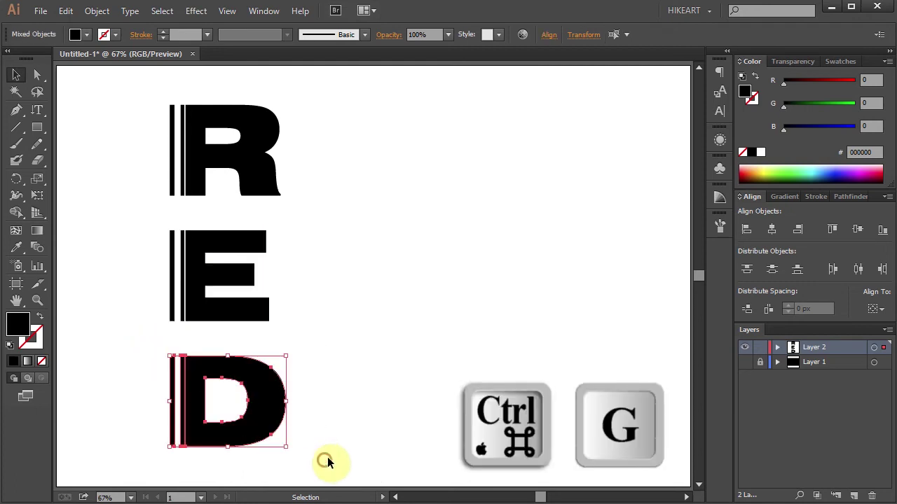
key(a)
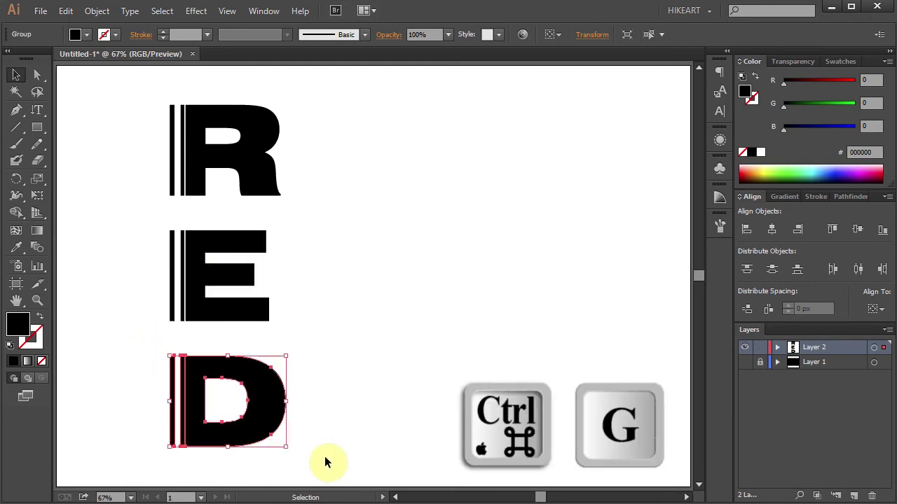
click(325, 456)
click(206, 285)
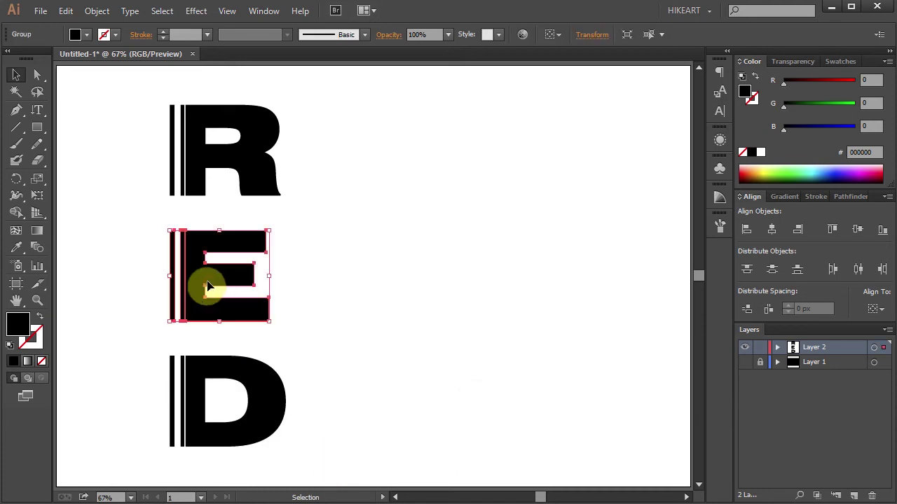
Step: Line up R, E, D in a row, enlarge them, bottom-align and distribute spacing evenly
drag(206, 285, 334, 256)
drag(266, 184, 241, 276)
drag(243, 374, 486, 246)
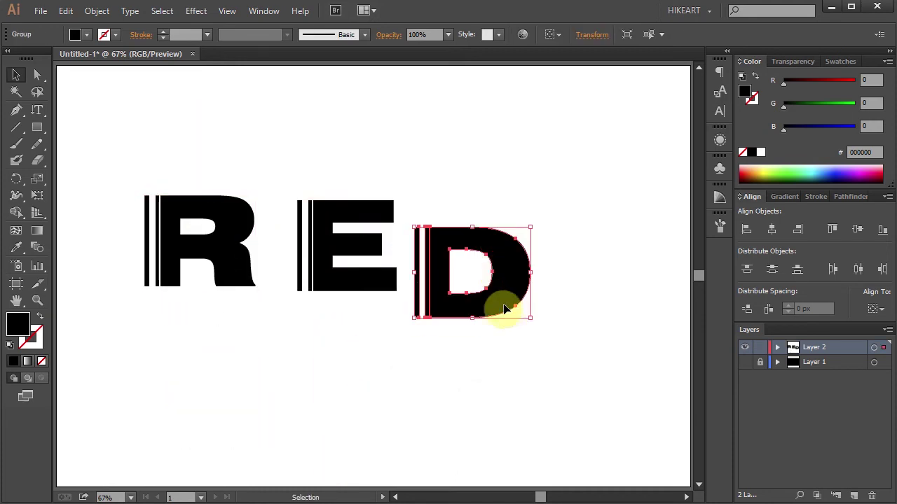
drag(117, 163, 569, 355)
drag(530, 315, 666, 437)
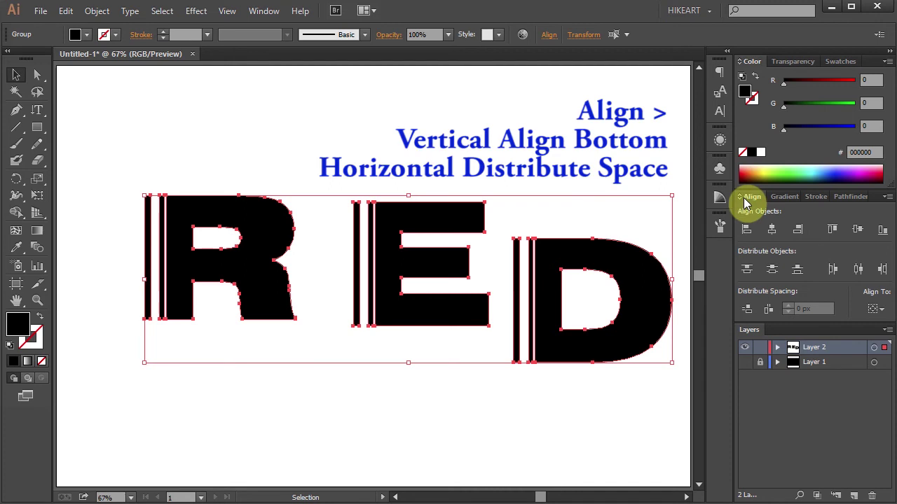
click(882, 231)
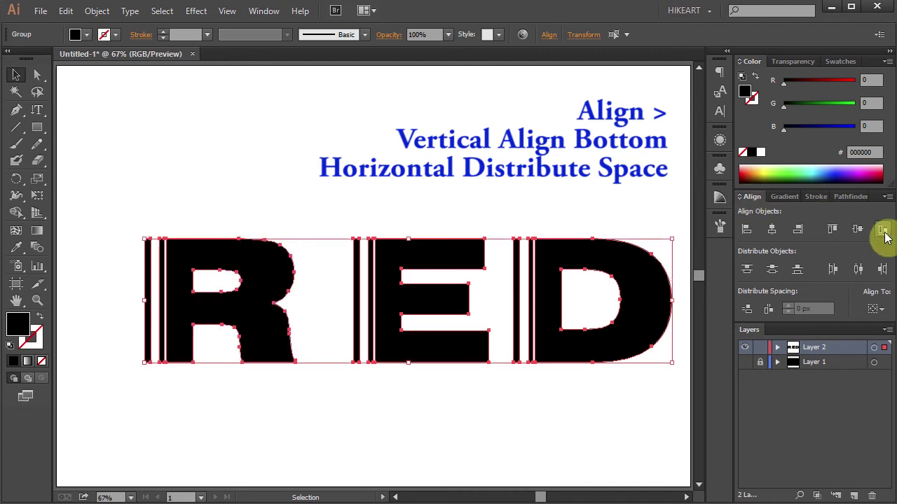
click(768, 310)
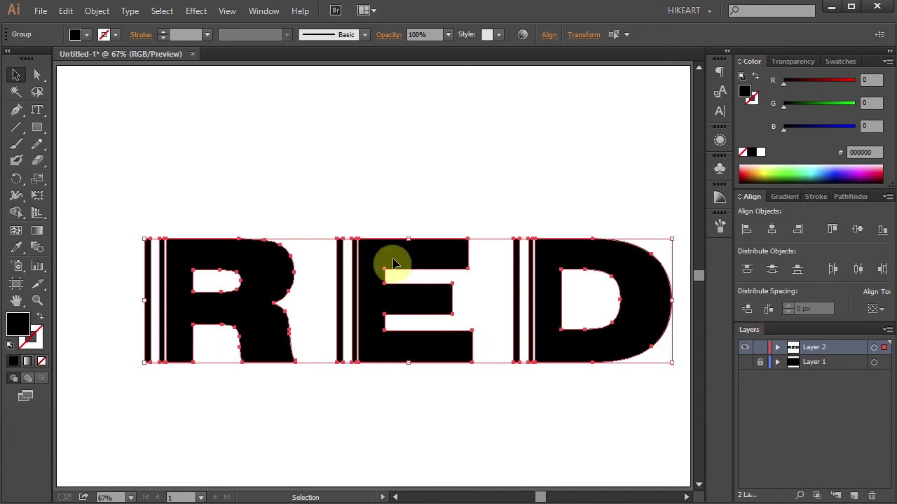
Step: Group the three letters and centre the word horizontally and vertically on the artboard
right_click(394, 263)
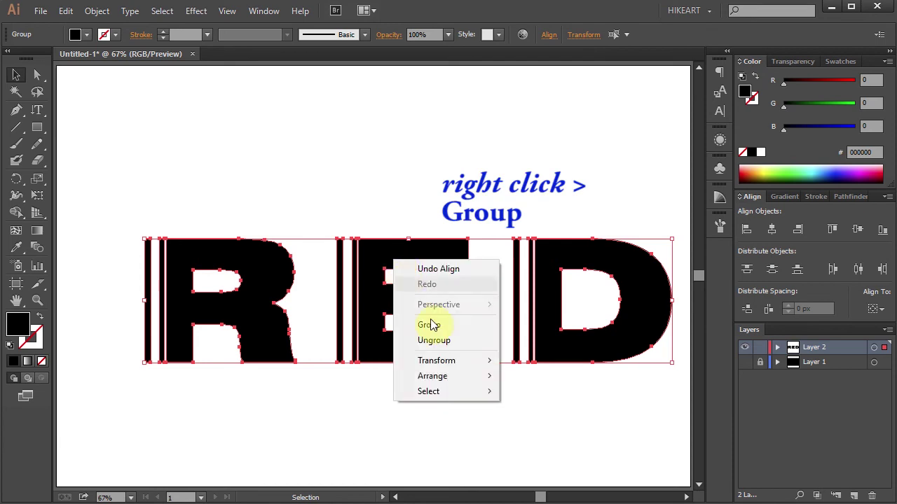
click(435, 326)
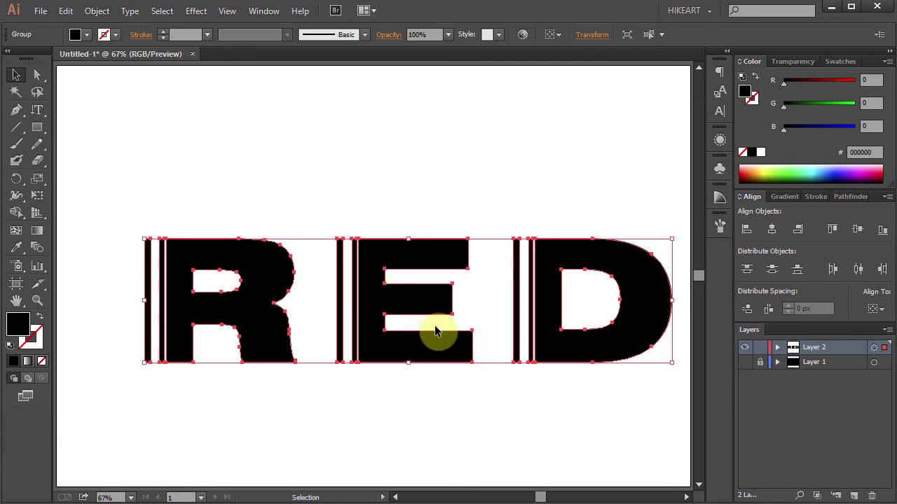
click(873, 309)
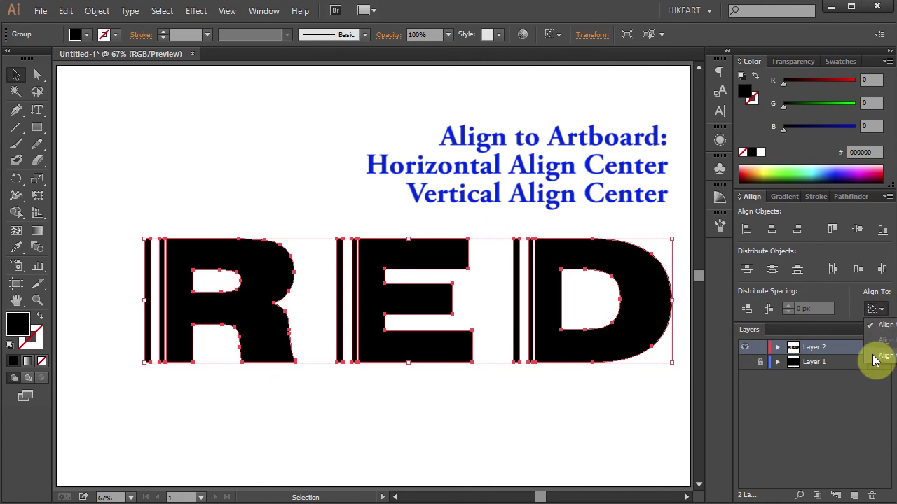
click(876, 356)
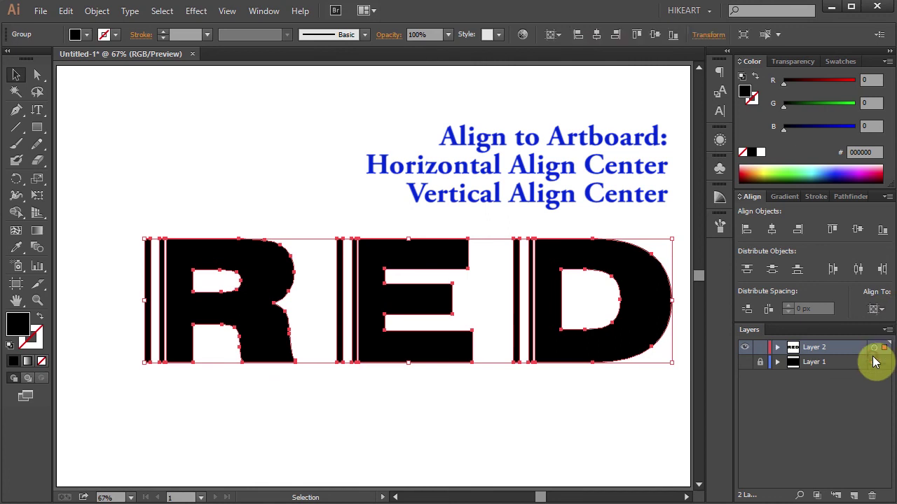
click(772, 231)
click(856, 230)
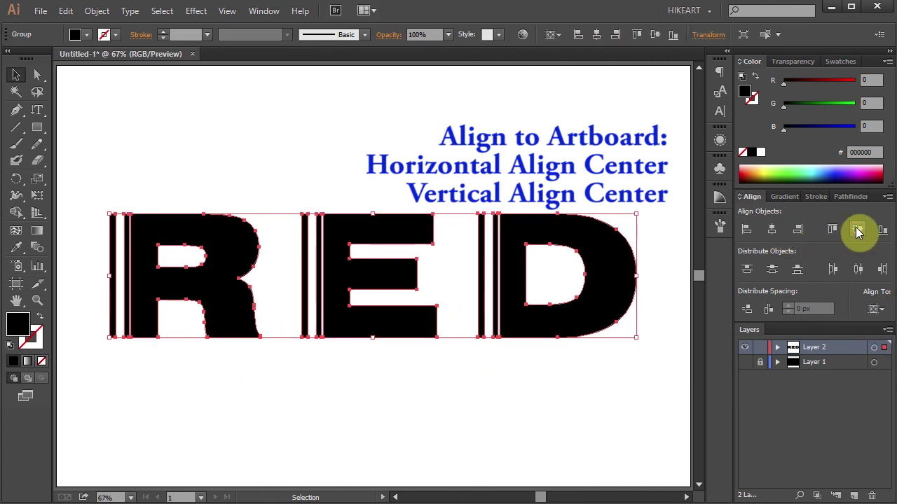
Step: Fill the RED word with the red swatch and reveal the black background layer
click(662, 375)
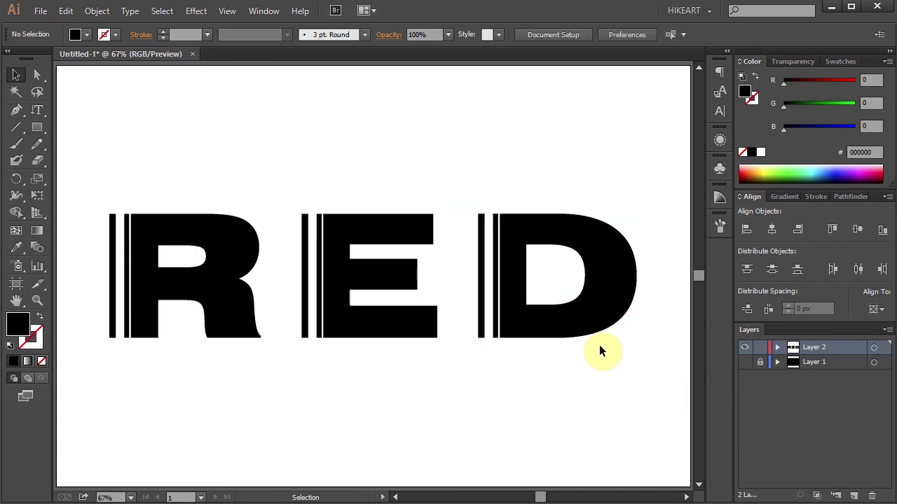
drag(96, 177, 647, 376)
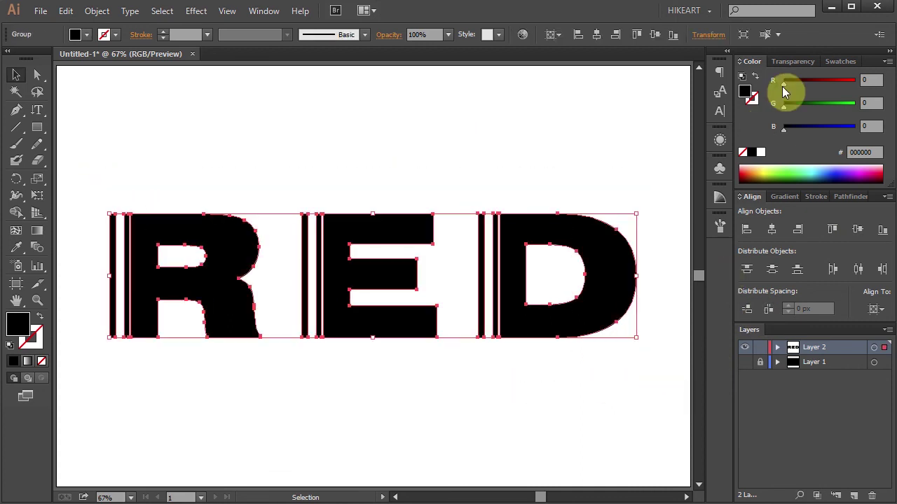
click(840, 61)
click(797, 79)
click(644, 412)
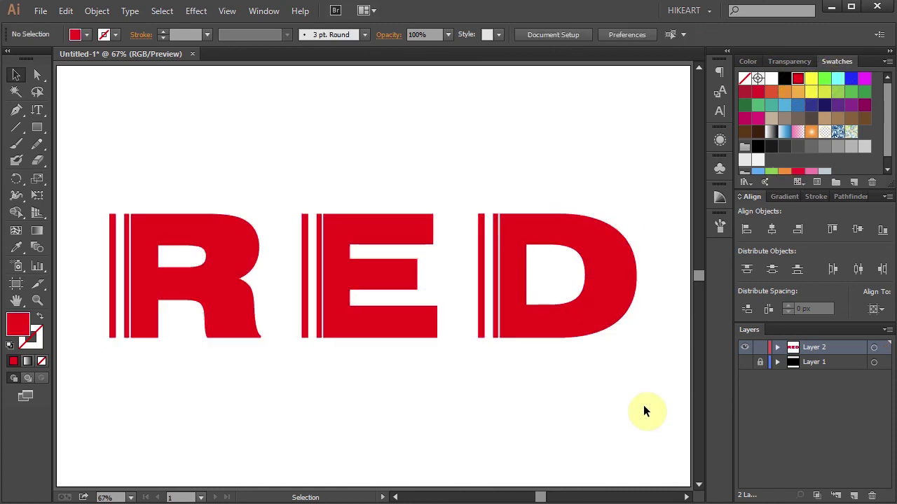
click(745, 361)
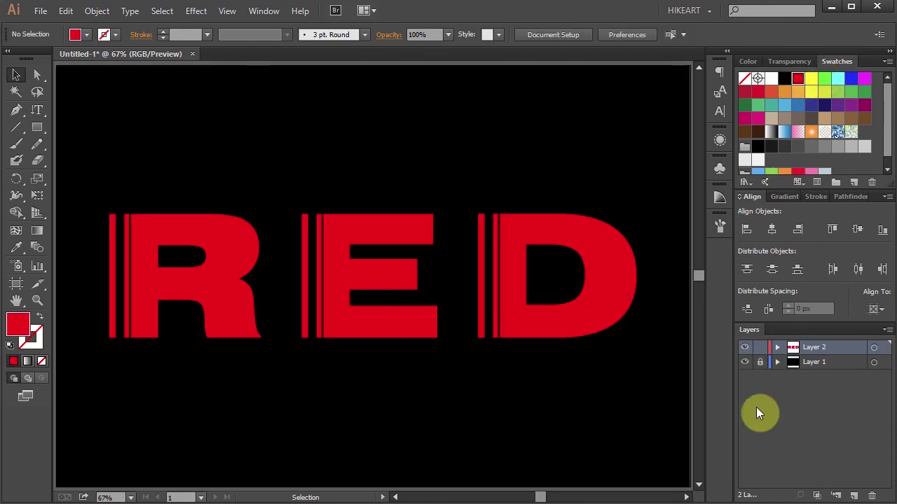